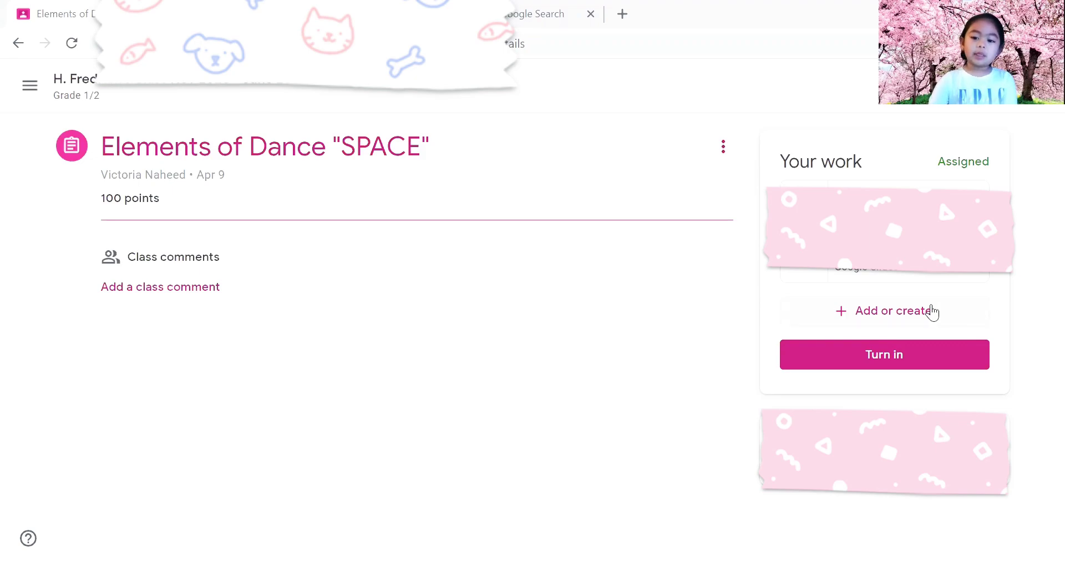
Create a new Google Slides file from the Elements of Dance "SPACE" assignment in Google Classroom.
left_click(910, 313)
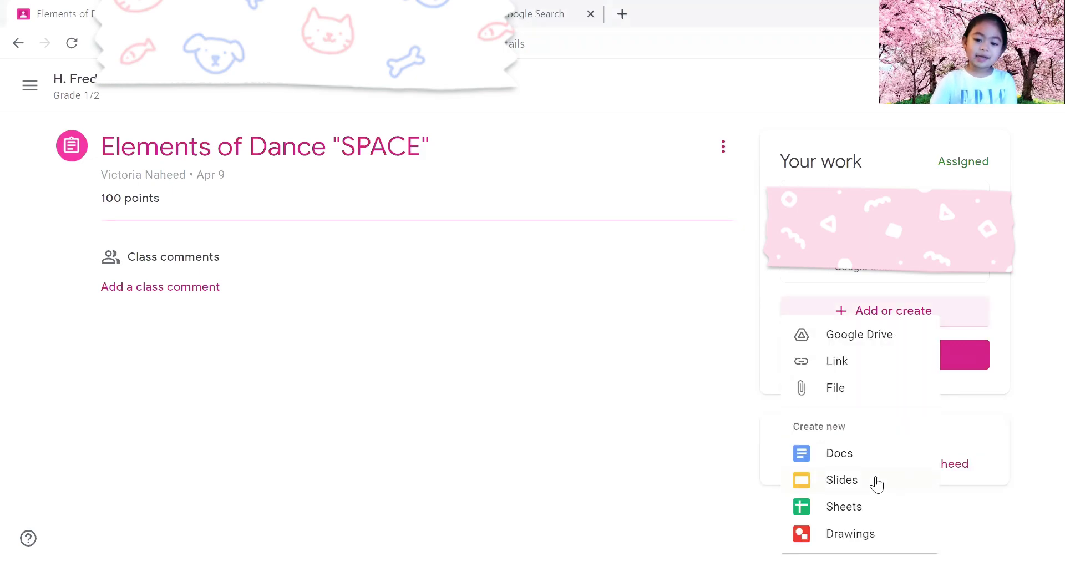
left_click(881, 480)
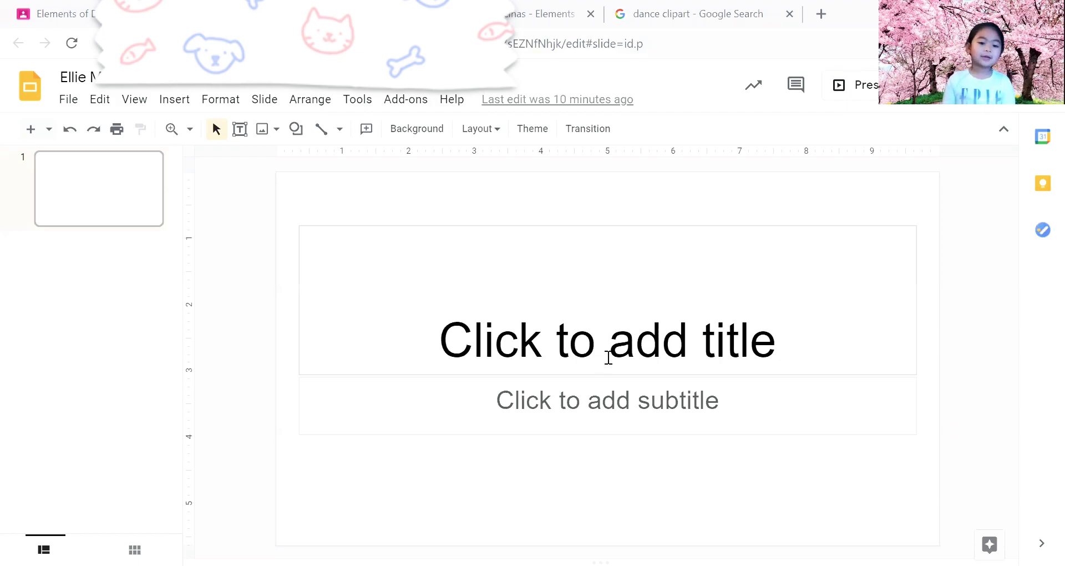
Enter the title Elements of Dance - “Space” on the first slide and a bold magenta byline with the author's name as subtitle.
left_click(571, 332)
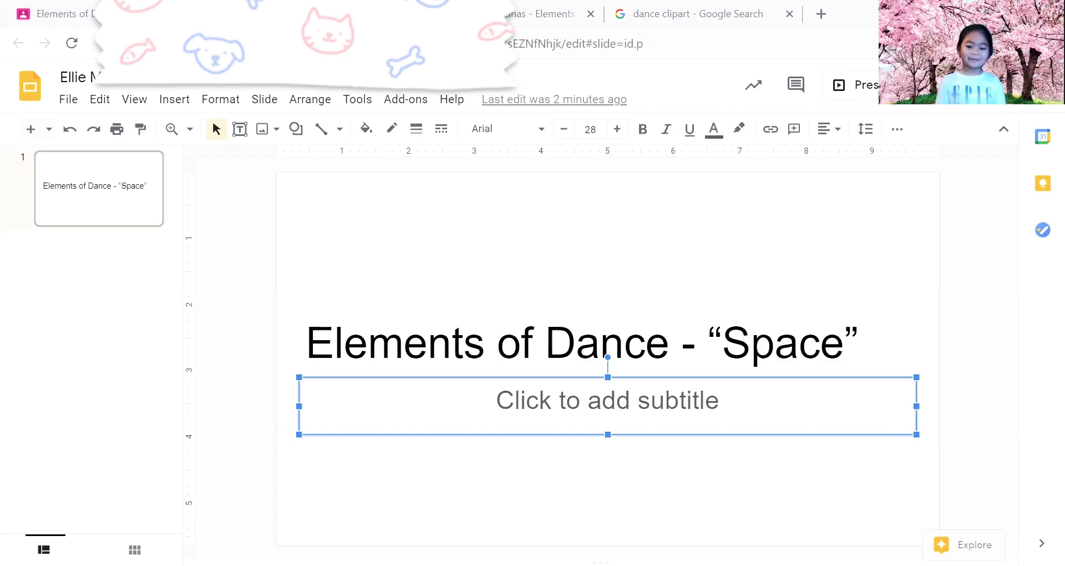
key("ctrl+z")
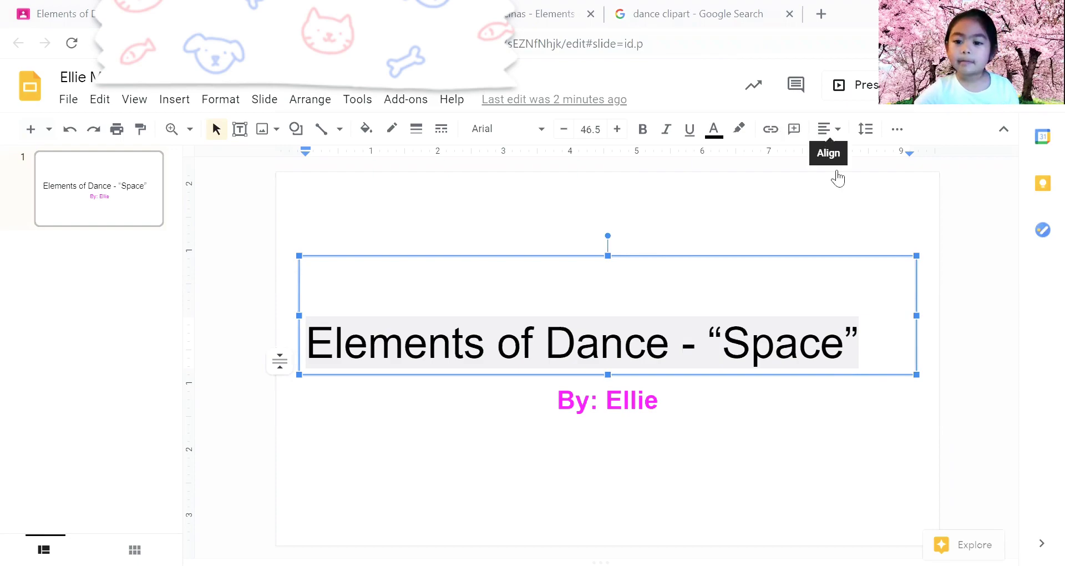
Center the Elements of Dance - “Space” title on the first slide and deselect it.
left_click(830, 129)
left_click(849, 153)
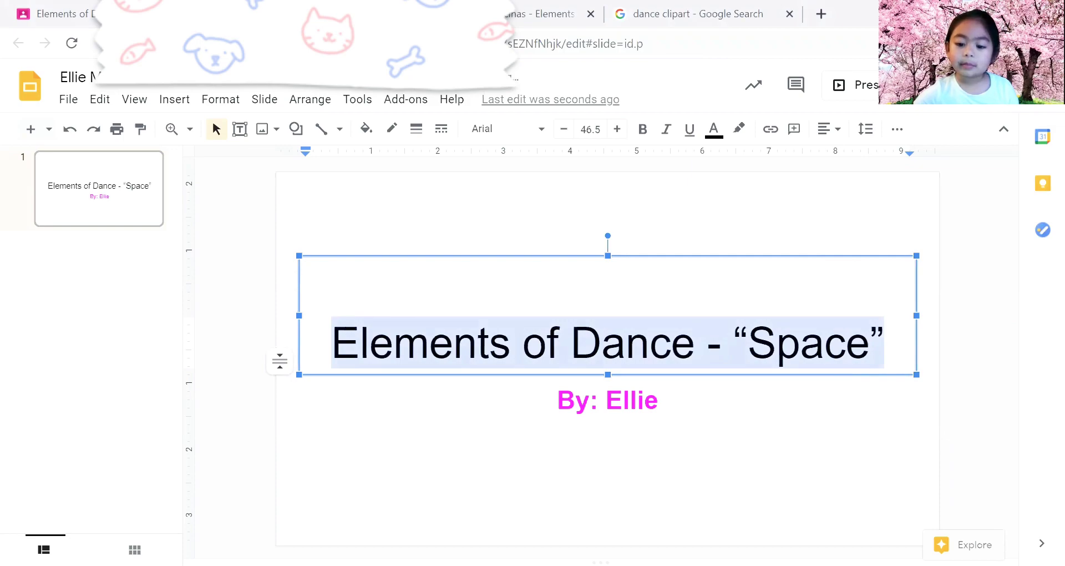
key("Escape")
left_click(4, 173)
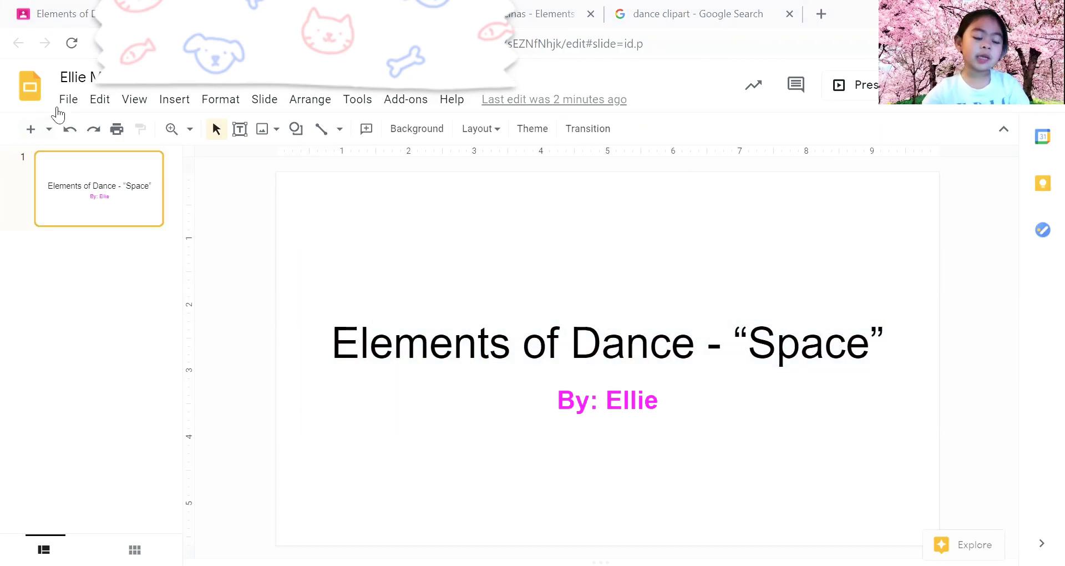
Add a new slide after the title slide.
left_click(30, 134)
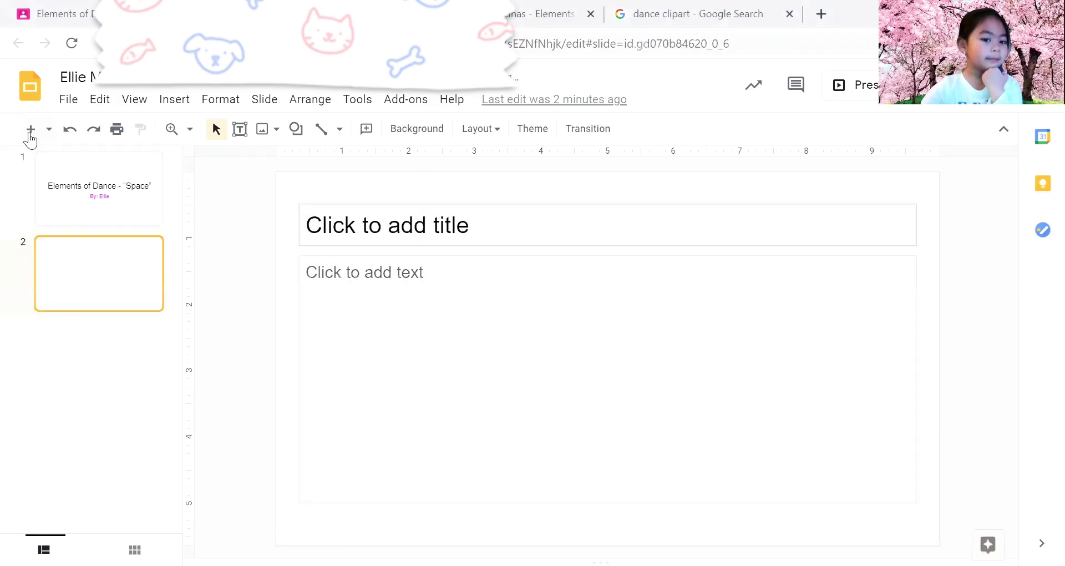
Add an extra third slide and delete it from the presentation.
left_click(31, 136)
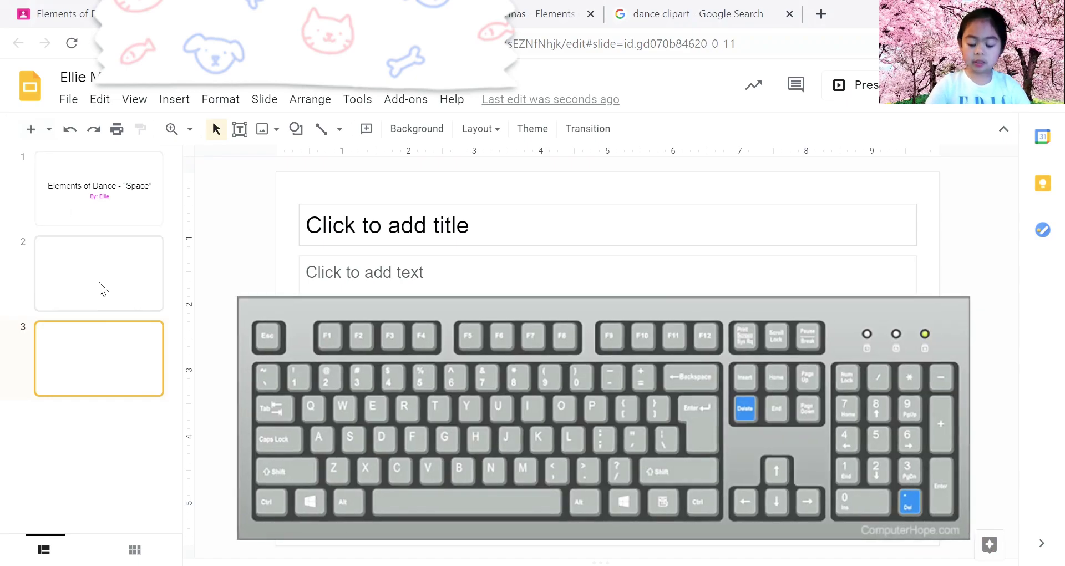
left_click(99, 280)
left_click(116, 352)
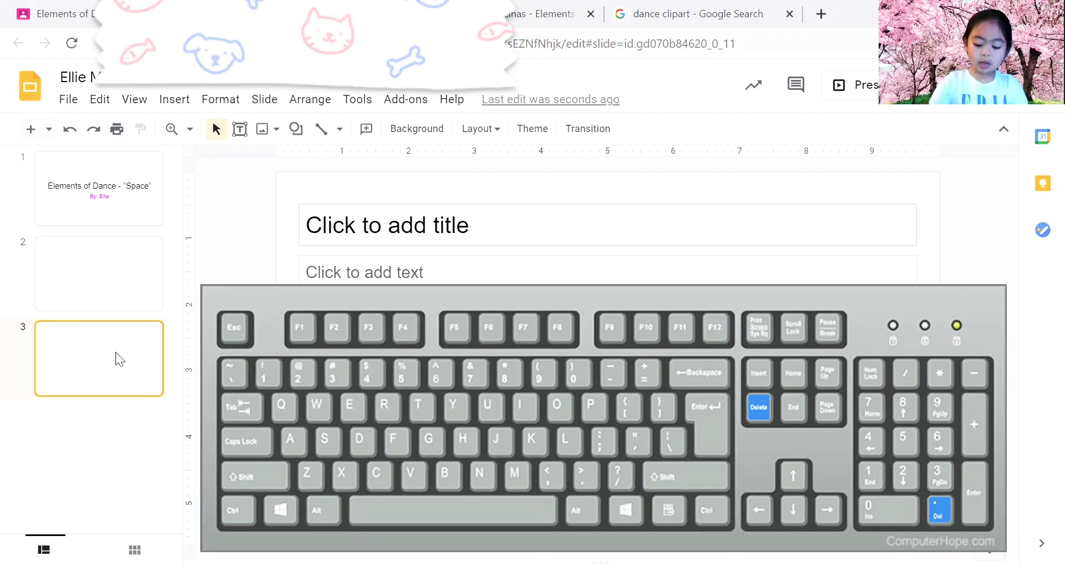
key("Delete")
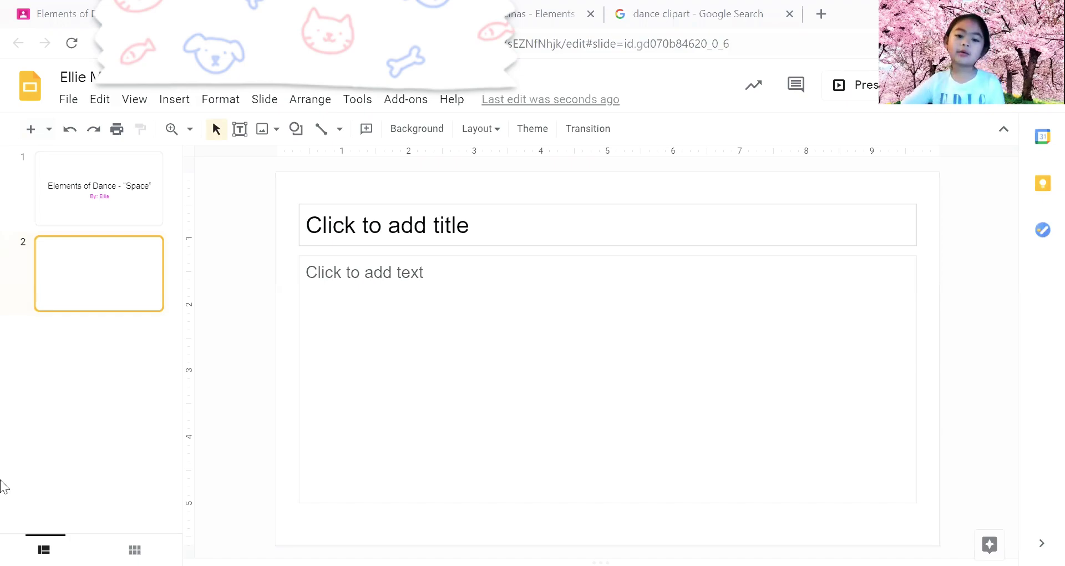
Apply the Title and two columns layout to slide 2 and enter "What is Space?" as its title.
left_click(473, 132)
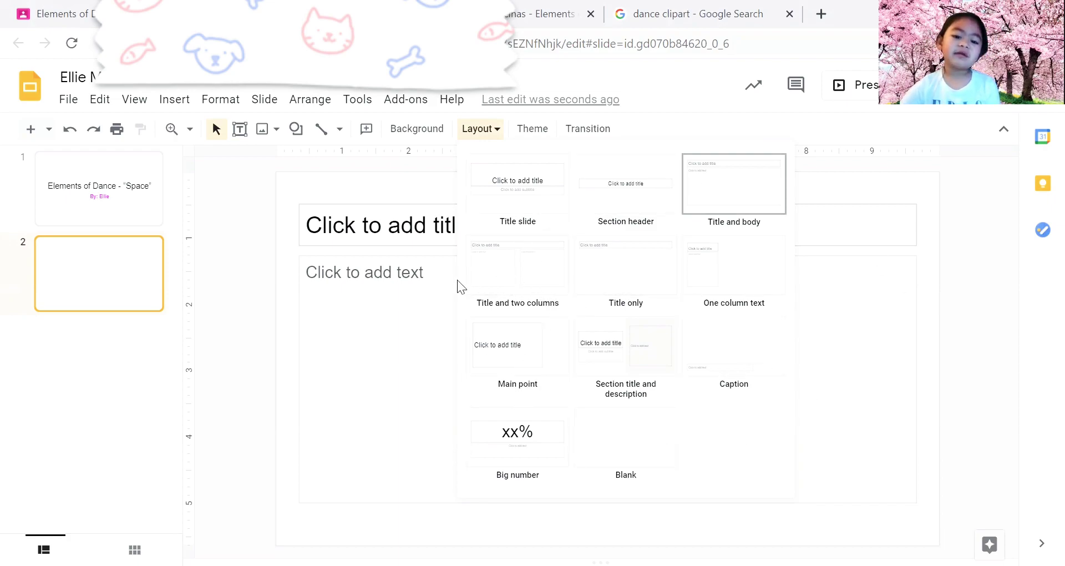
left_click(550, 285)
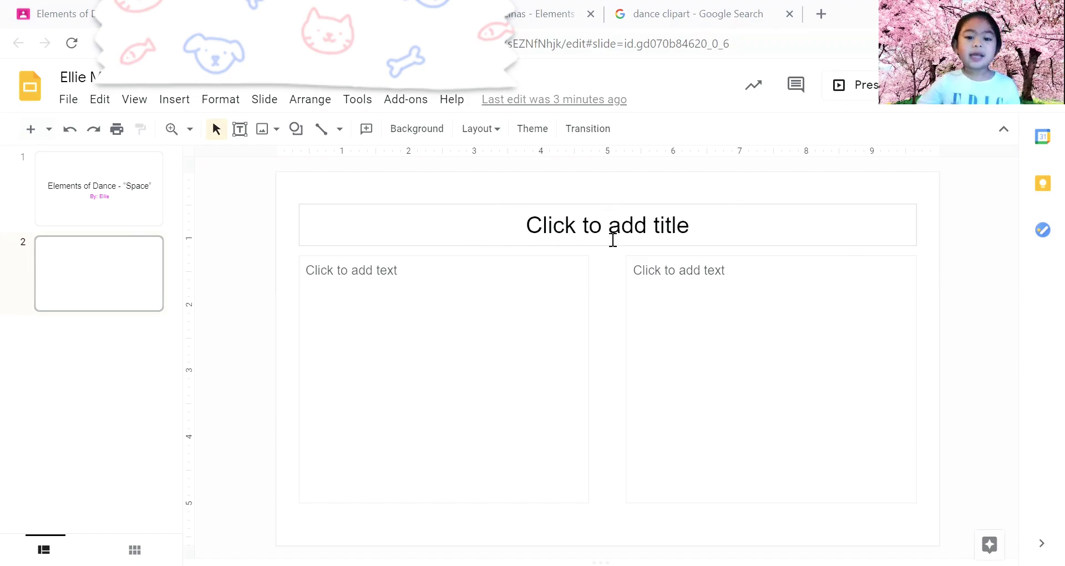
left_click(686, 226)
type("What is Space?")
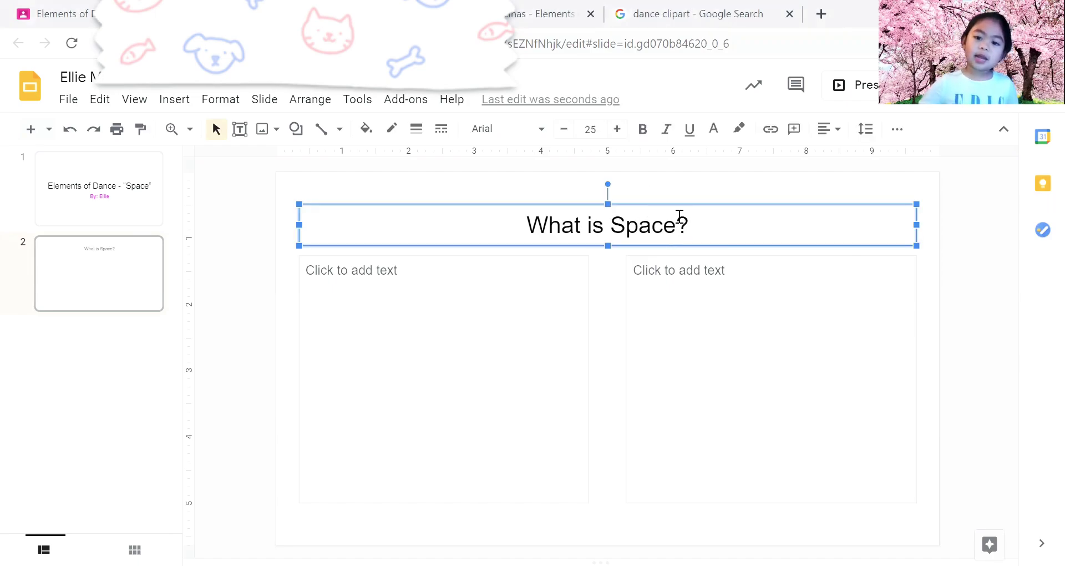
Format the "What is Space?" title text in red and bold.
left_click(801, 232)
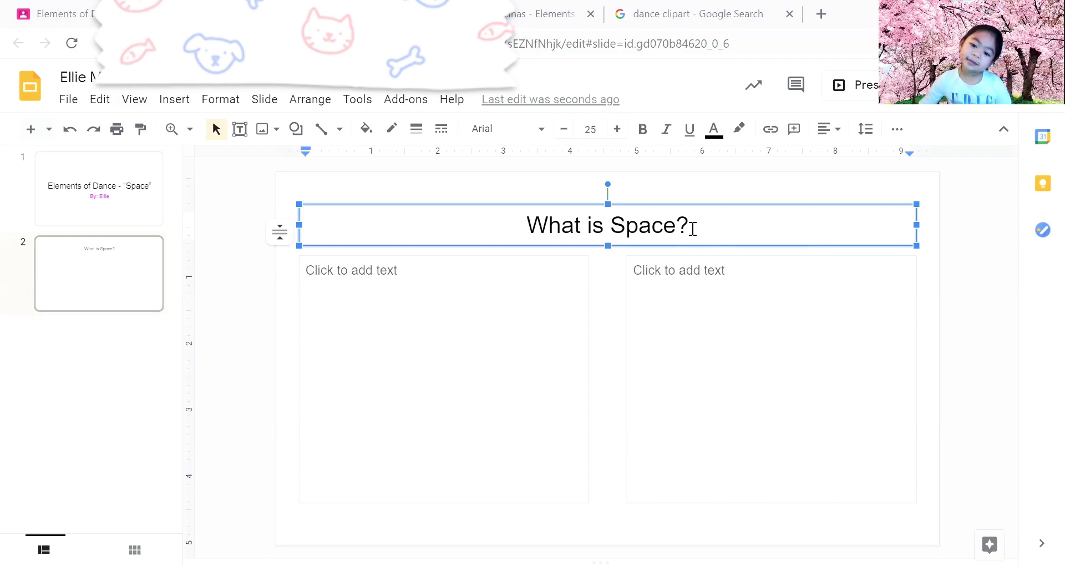
left_click_drag(692, 228, 505, 254)
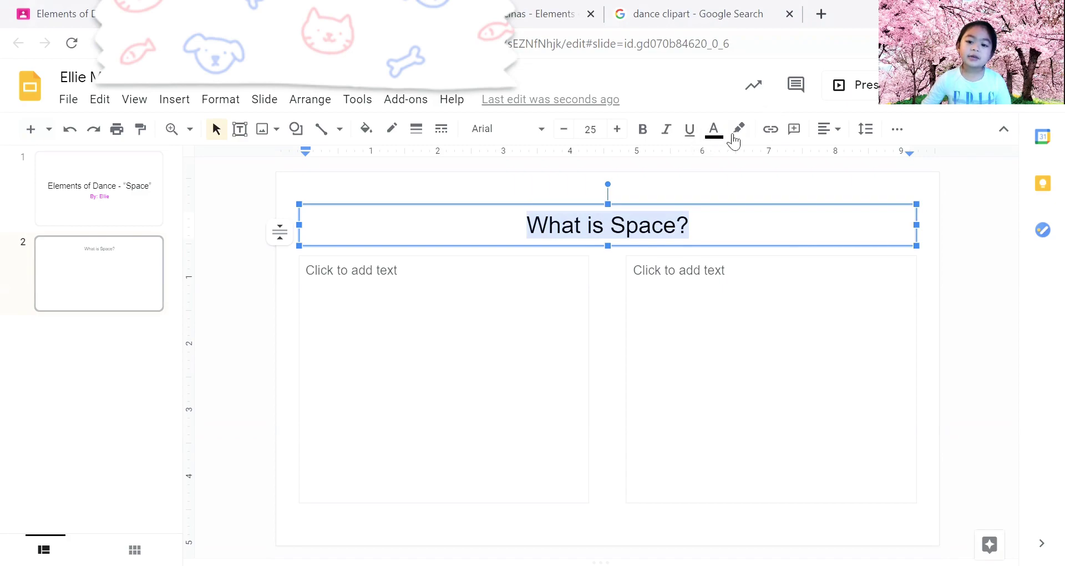
left_click(714, 132)
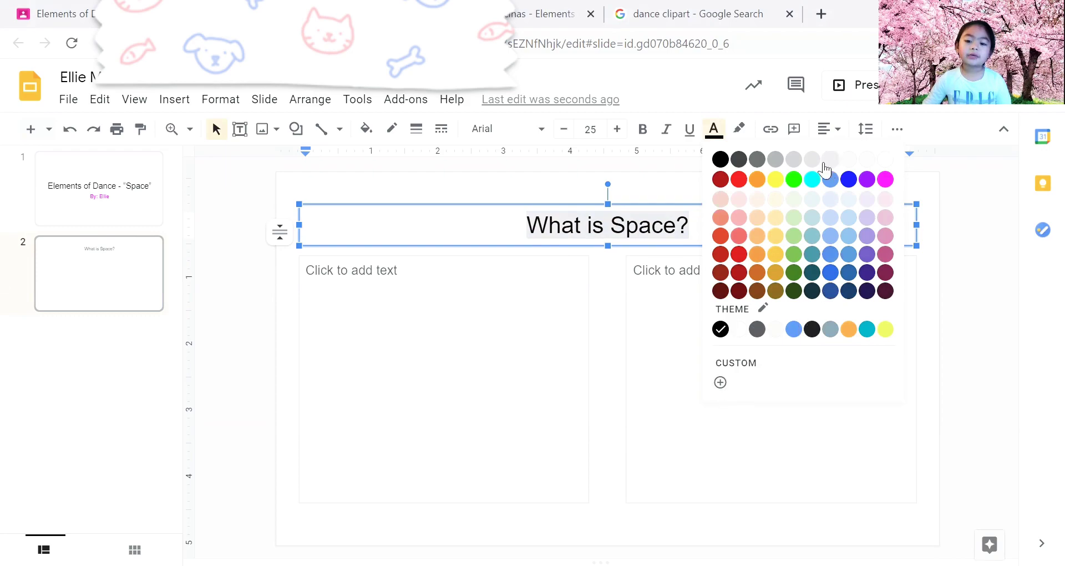
left_click(742, 180)
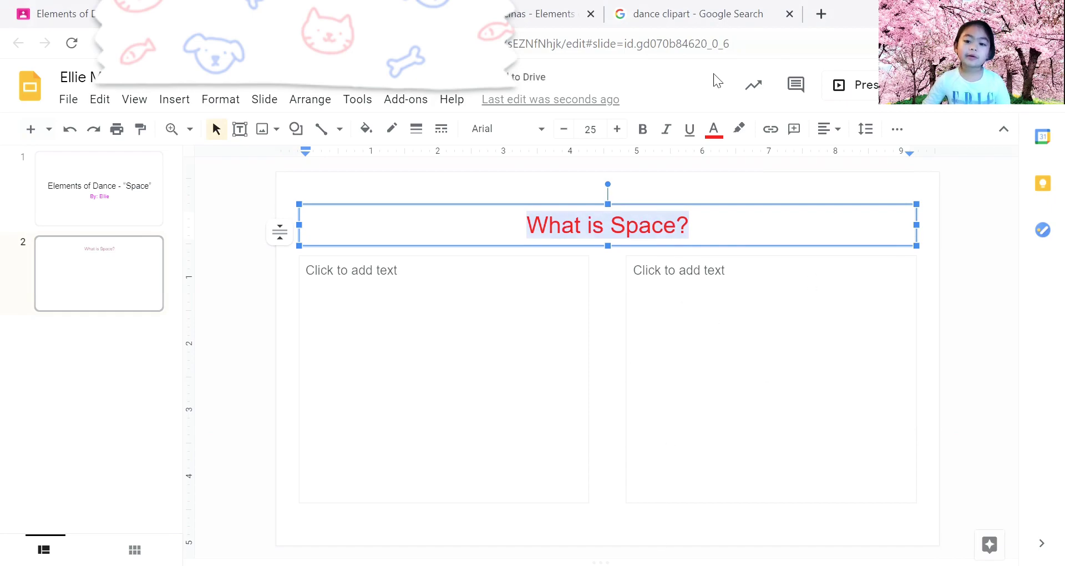
left_click(644, 130)
left_click(3, 237)
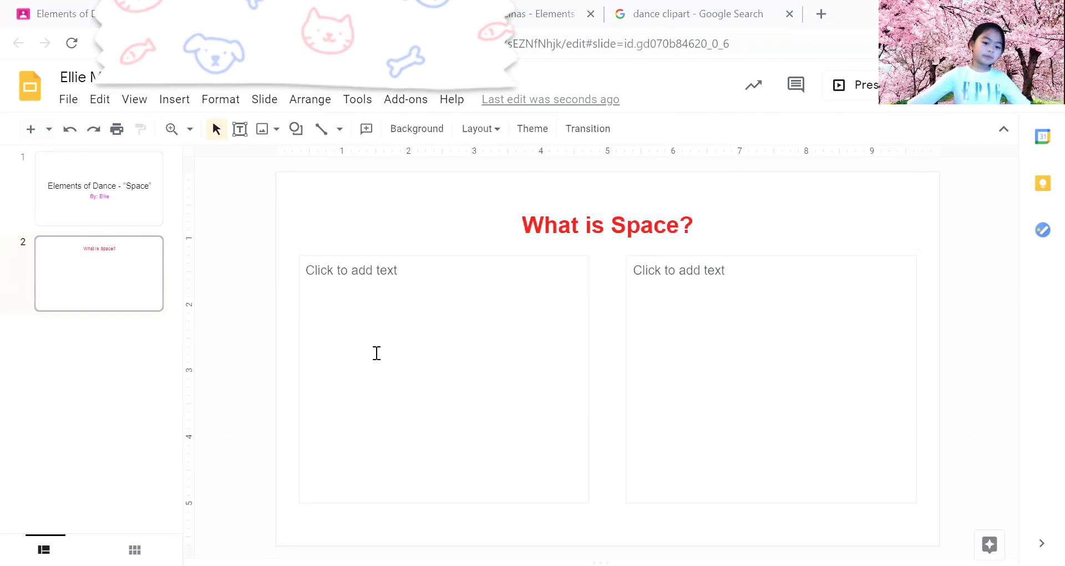
Write "Space means the space through which a dancer’s body moves." in the slide's left column, centered at size 24.
left_click(421, 353)
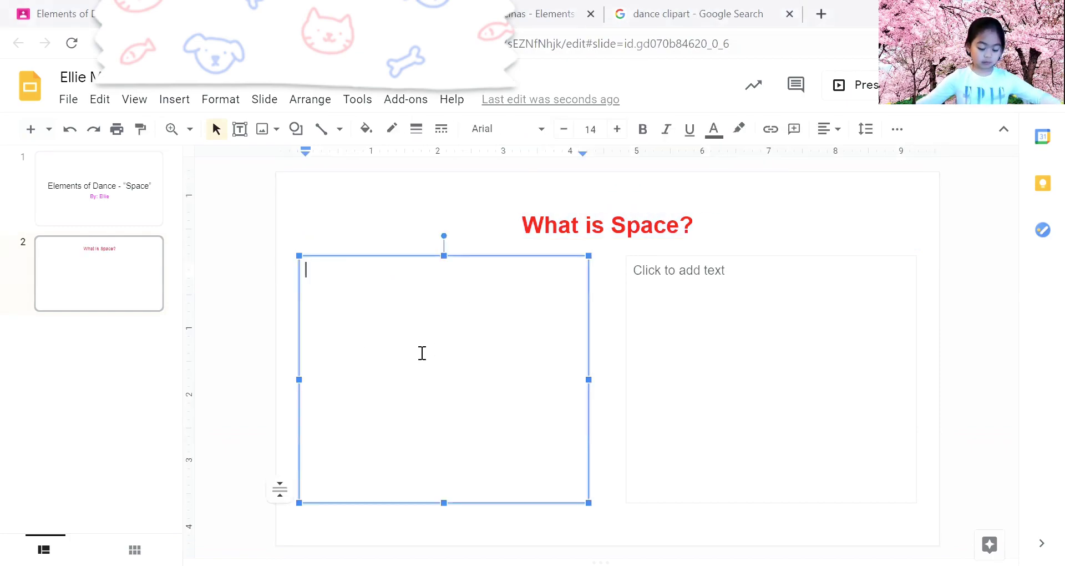
type("Space means the space through which a dancer’s body moves.")
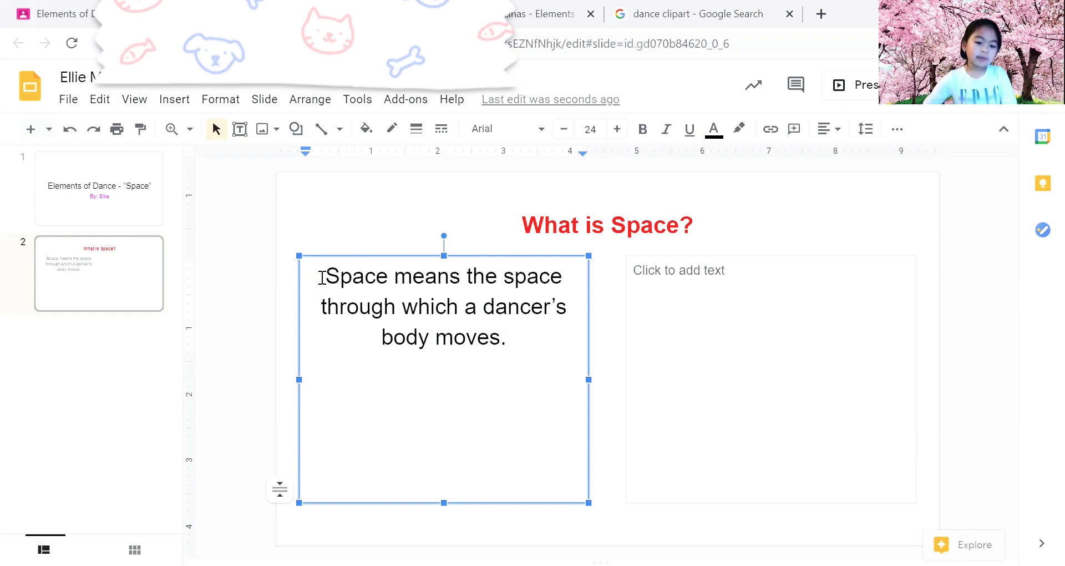
Underline the first word "Space" in the left column and make the whole sentence bold.
left_click_drag(324, 278, 391, 284)
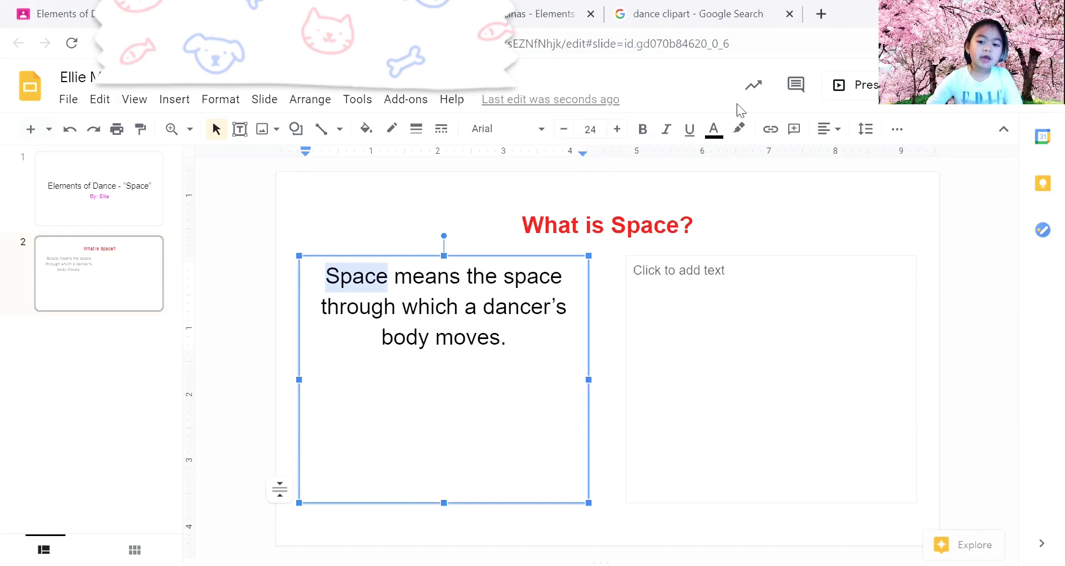
left_click(691, 131)
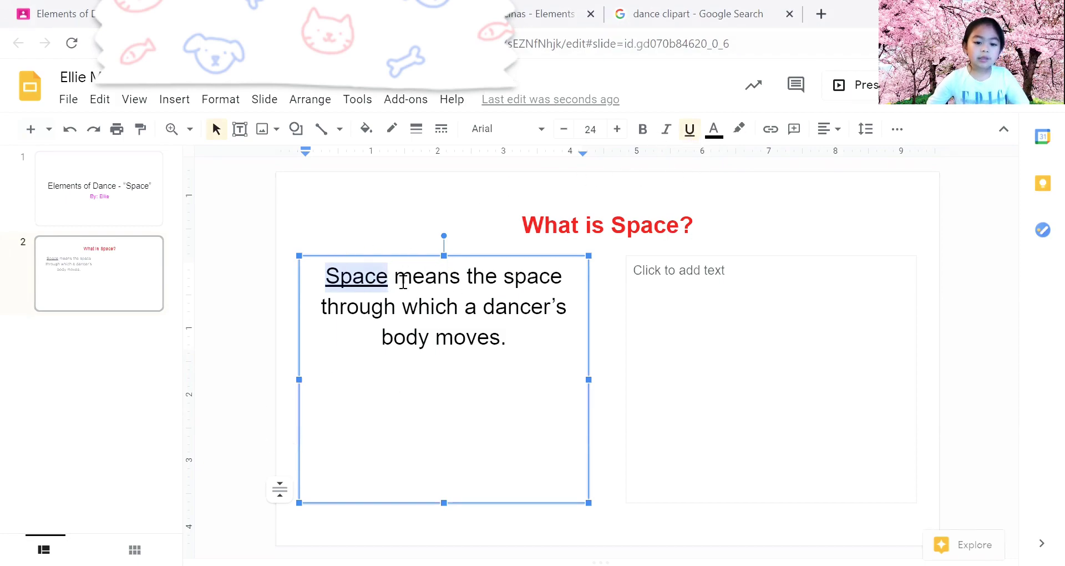
left_click(338, 350)
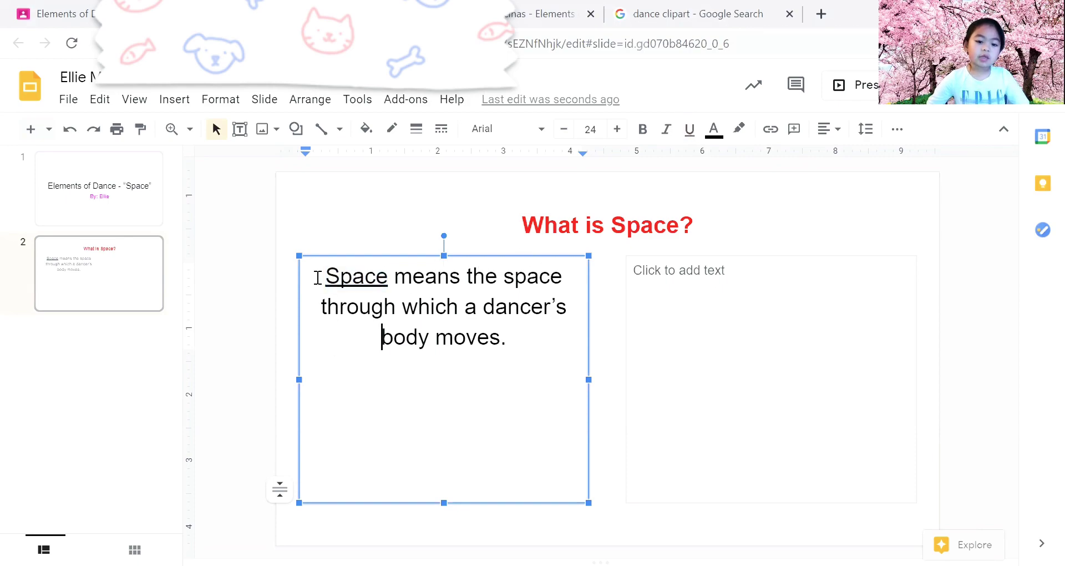
left_click_drag(314, 277, 537, 335)
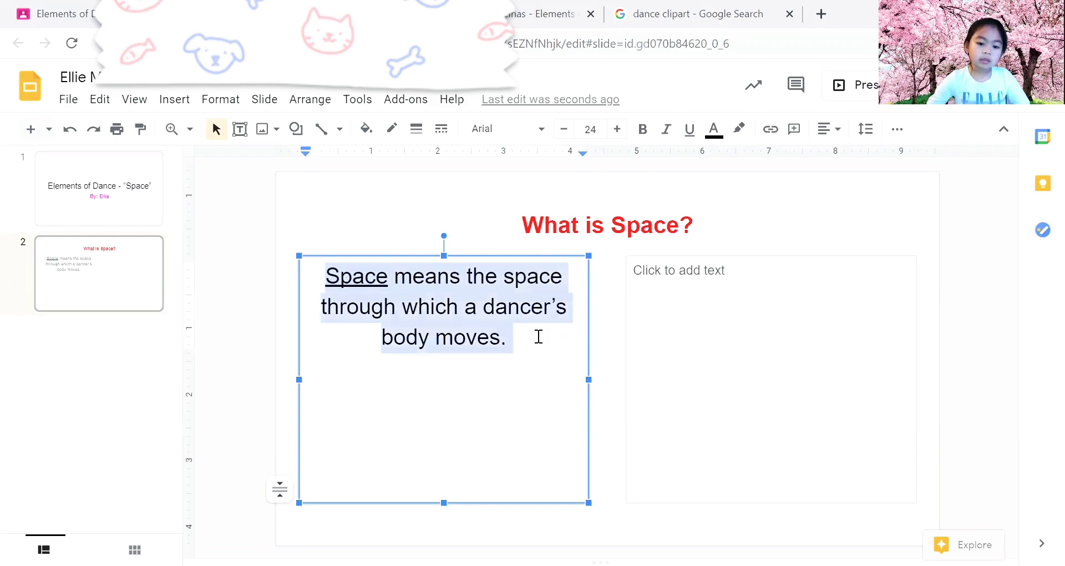
left_click(644, 129)
left_click(610, 204)
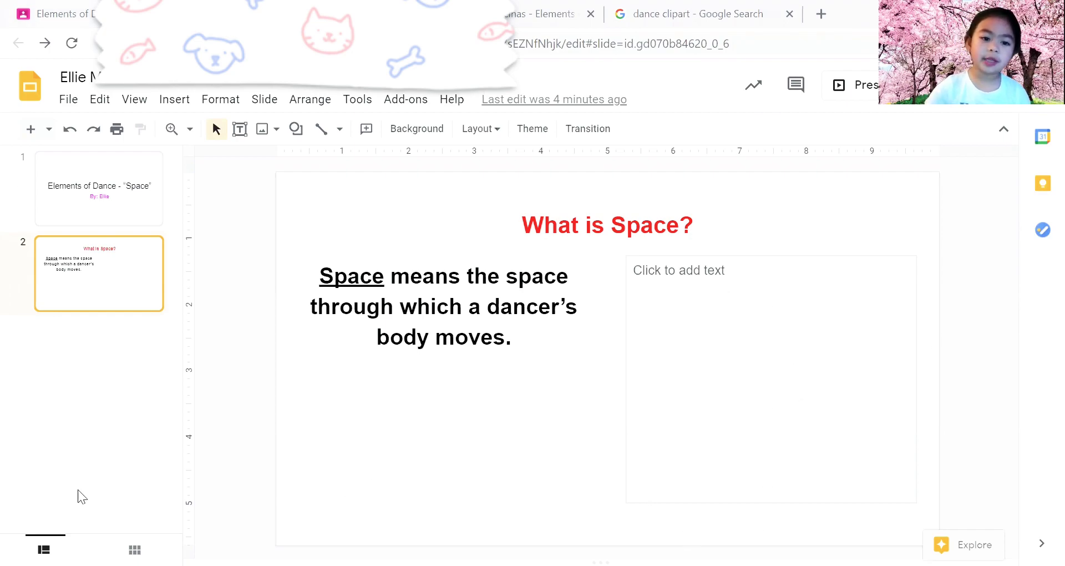
Try out the "happy" image from the Desktop on slide 2, shifting it toward the right column, and delete it.
left_click(263, 129)
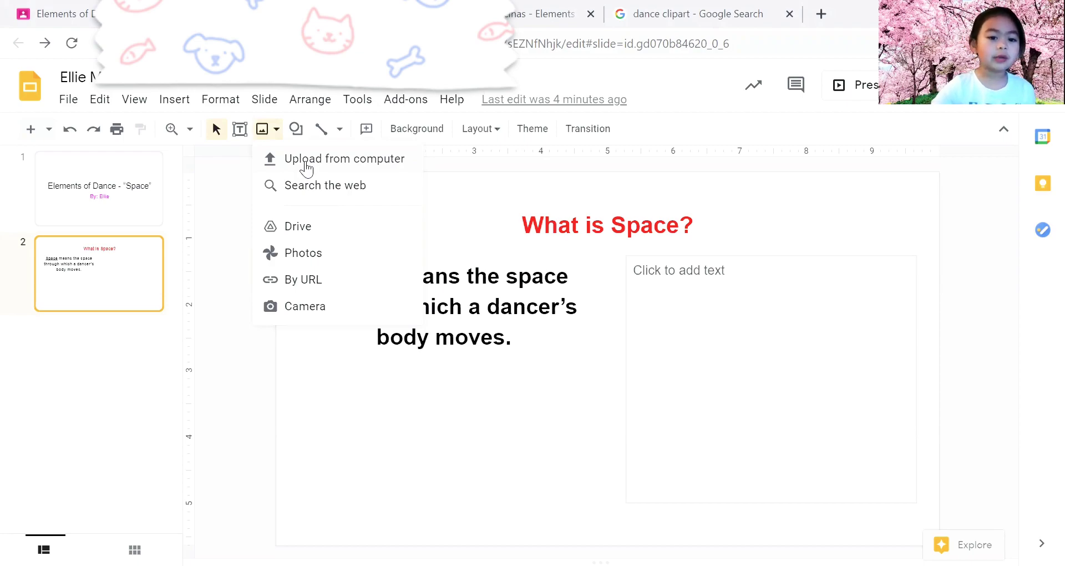
left_click(305, 161)
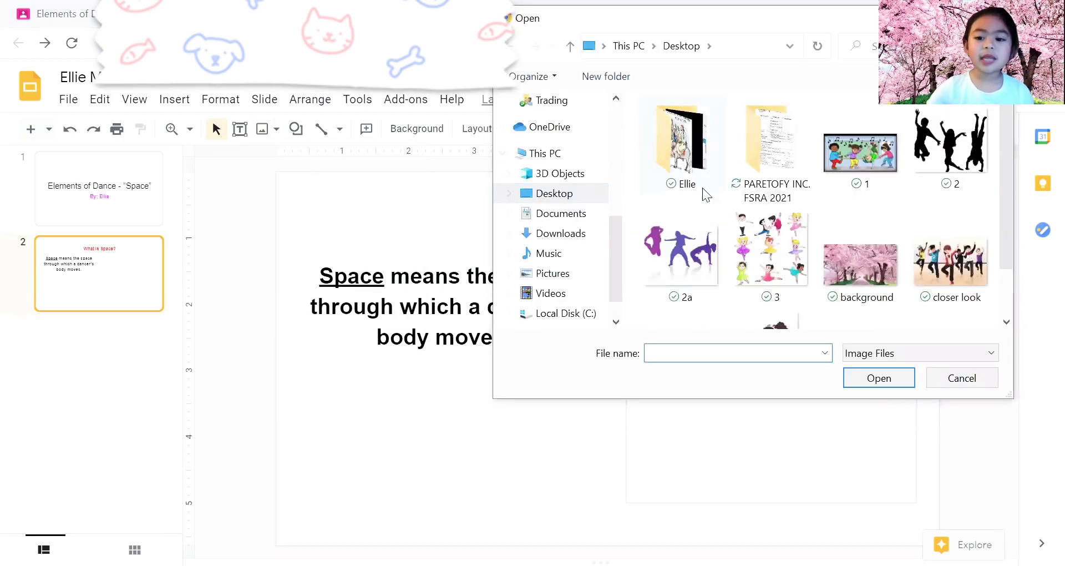
scroll(705, 193, "down", 2)
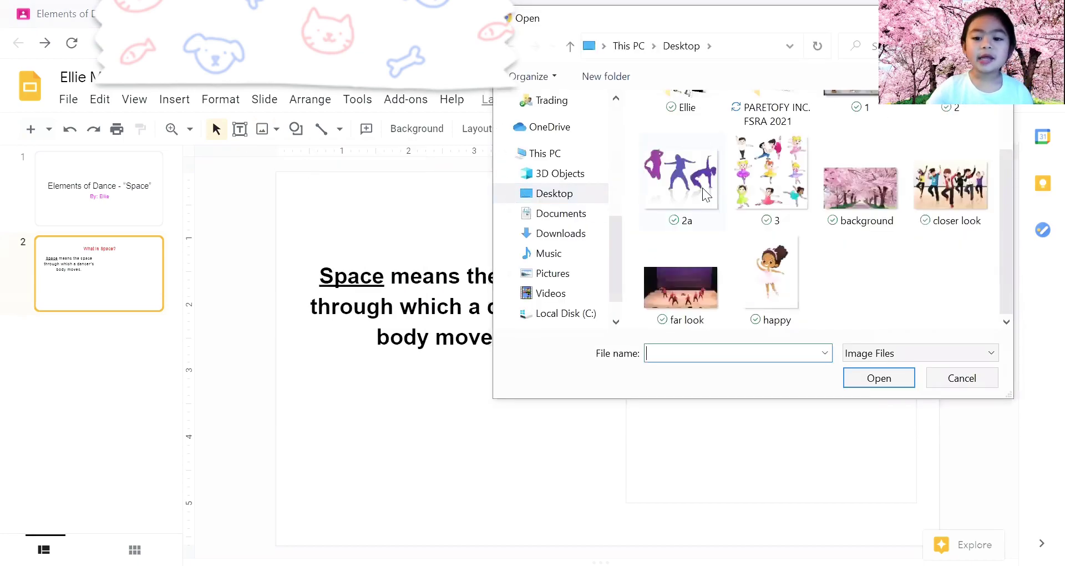
left_click(755, 281)
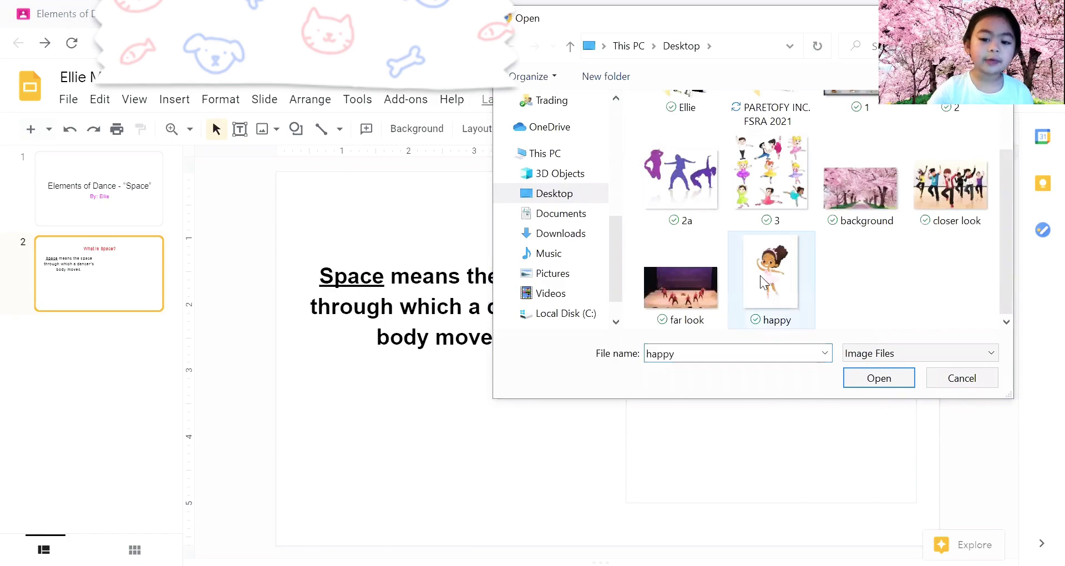
left_click(903, 377)
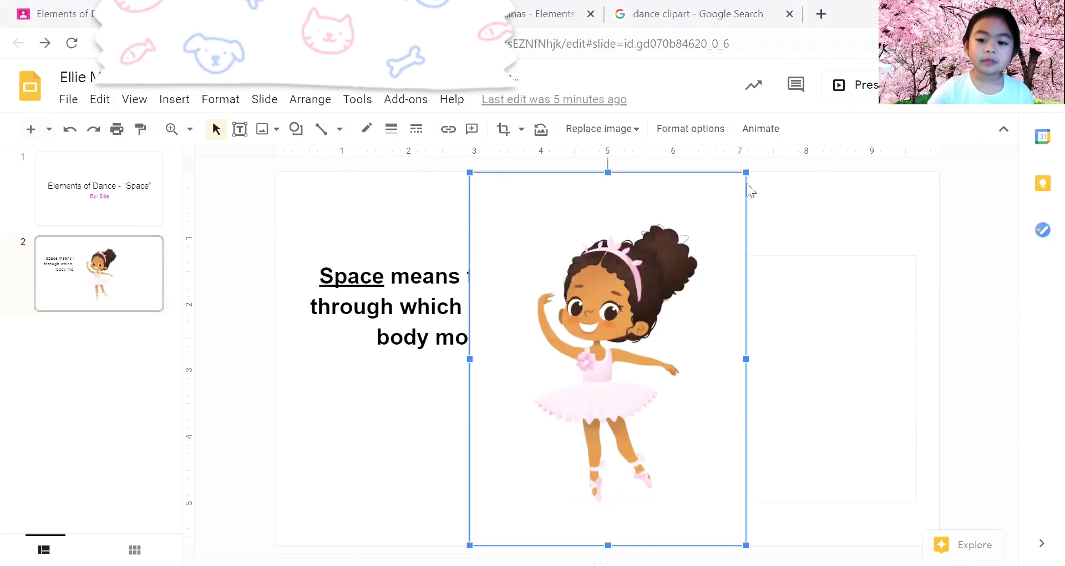
left_click_drag(608, 314, 699, 319)
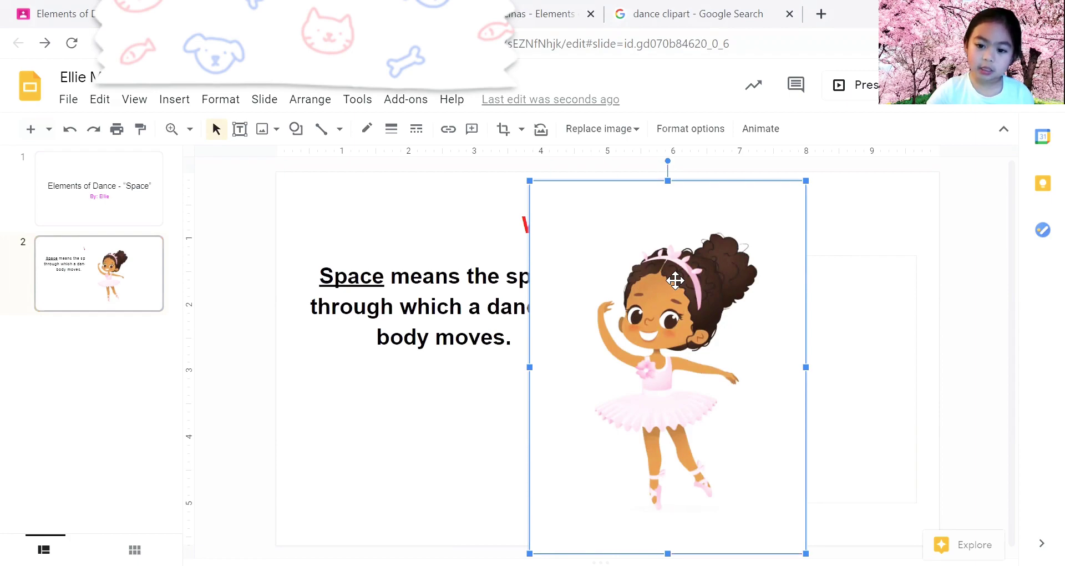
key("Delete")
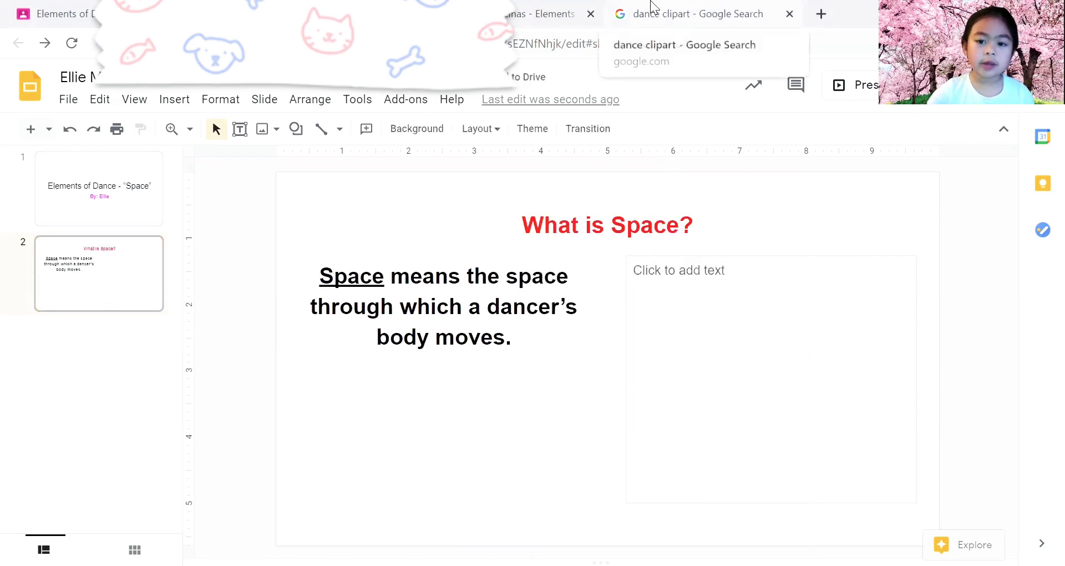
Switch to the dance clipart search in Google Images and bring the black ballerina silhouette into the right column area of slide 2.
left_click(660, 7)
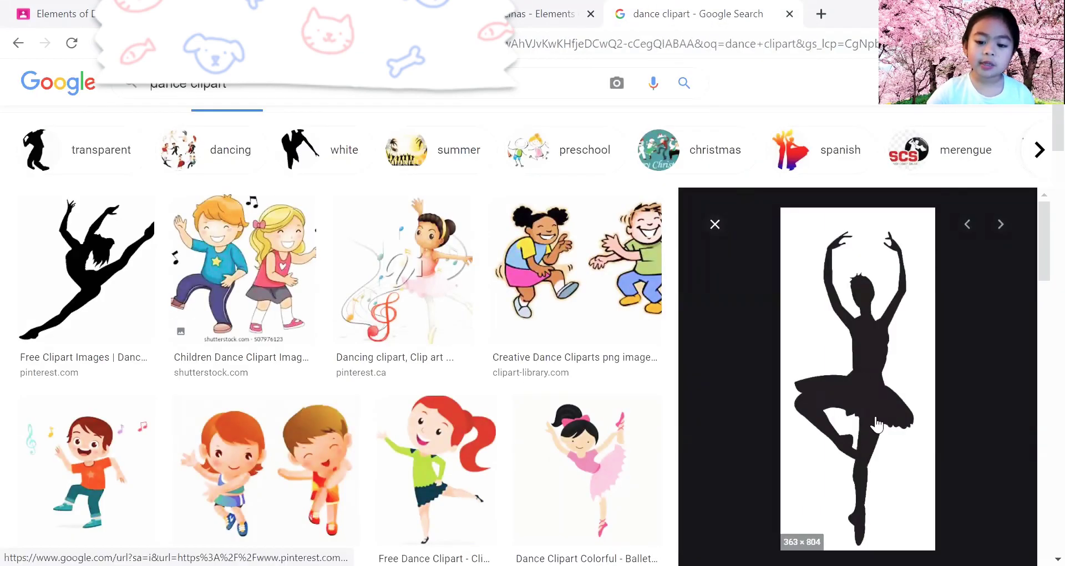
left_click_drag(869, 391, 754, 352)
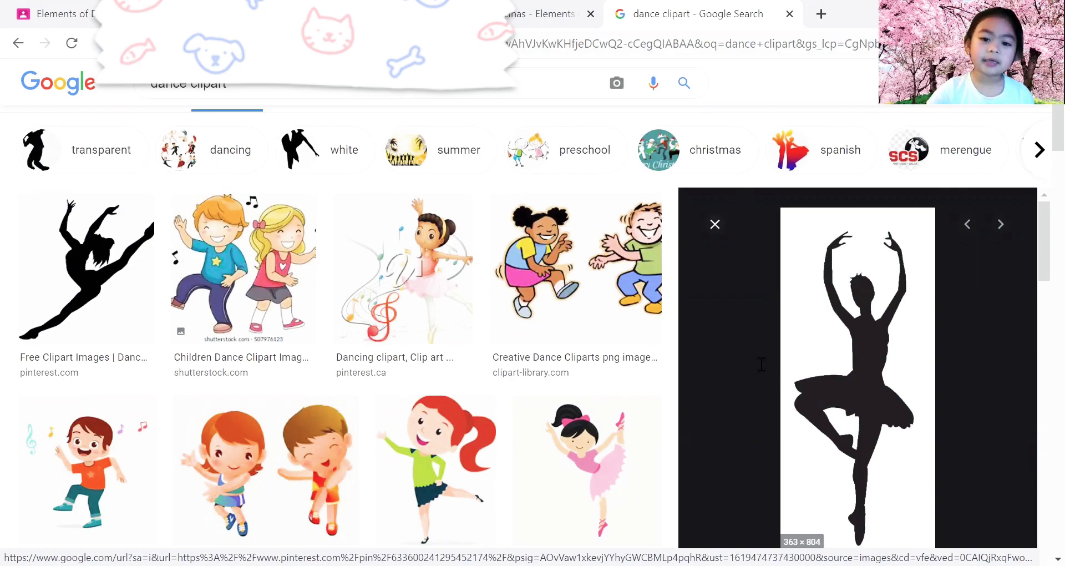
left_click_drag(761, 364, 751, 373)
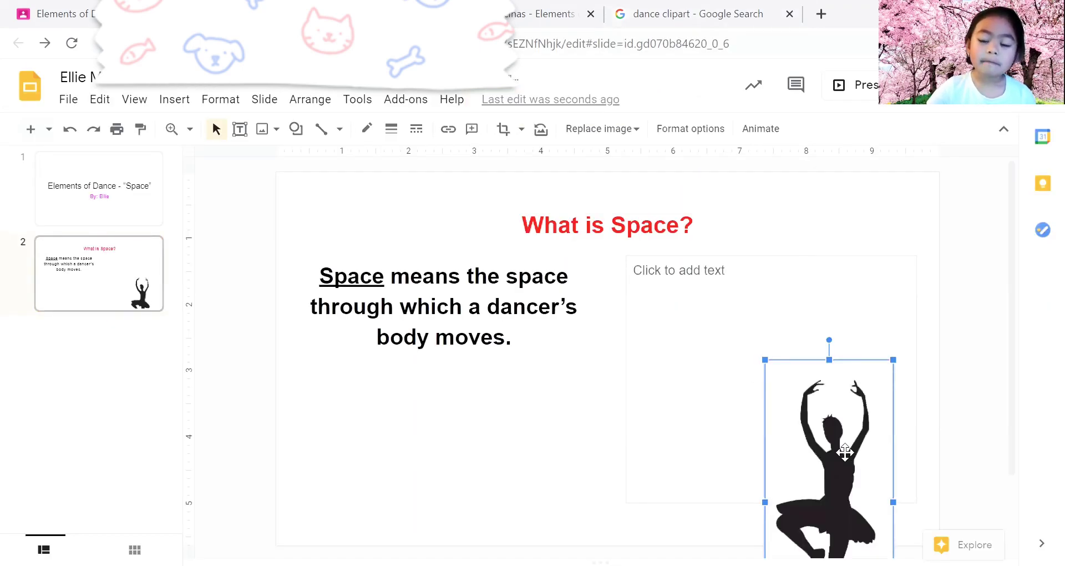
Move the ballerina silhouette up so it fits on slide 2 and delete the empty text placeholder behind it.
left_click_drag(842, 445, 851, 346)
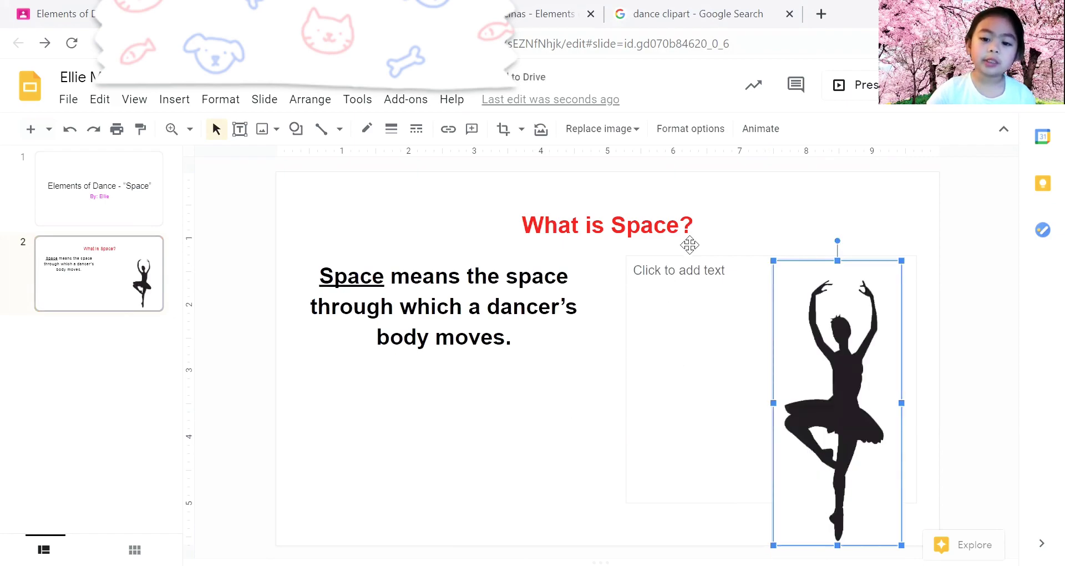
left_click(680, 288)
left_click(683, 256)
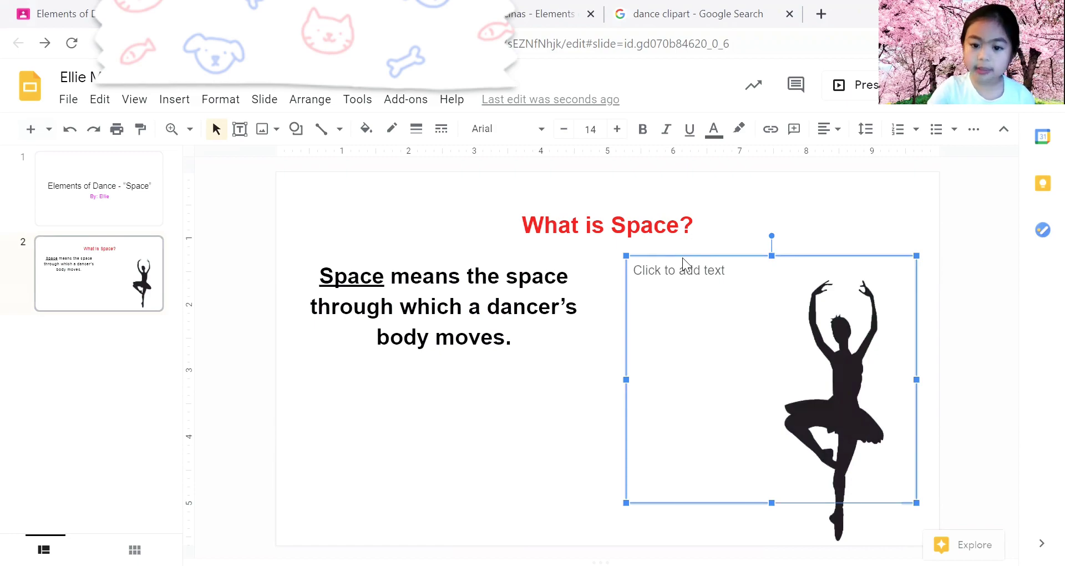
key("Delete")
Center the ballerina silhouette in the space beside the definition on slide 2 and make it slightly smaller.
left_click_drag(844, 438, 771, 436)
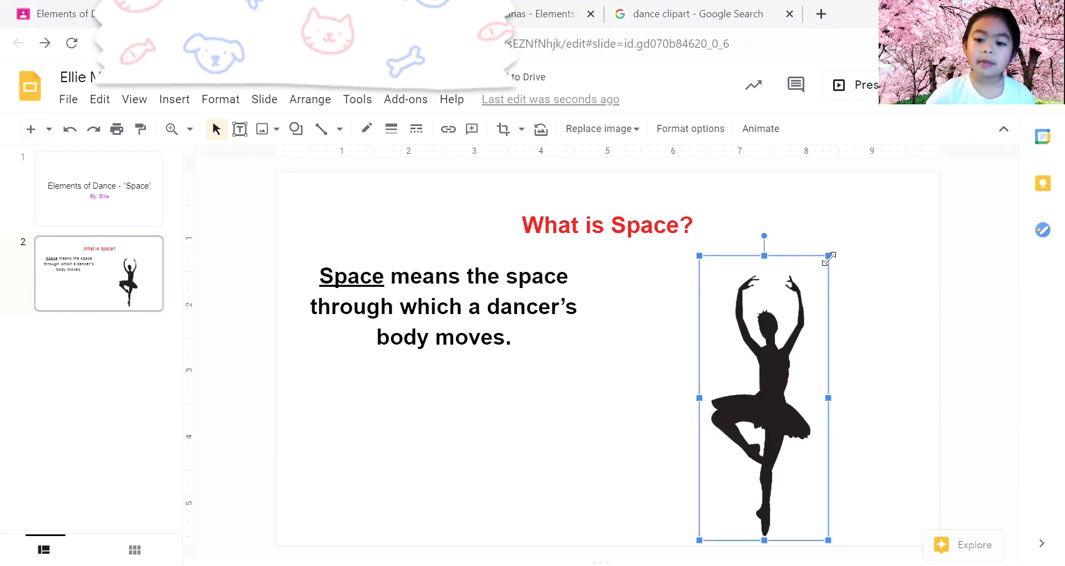
left_click_drag(830, 257, 825, 309)
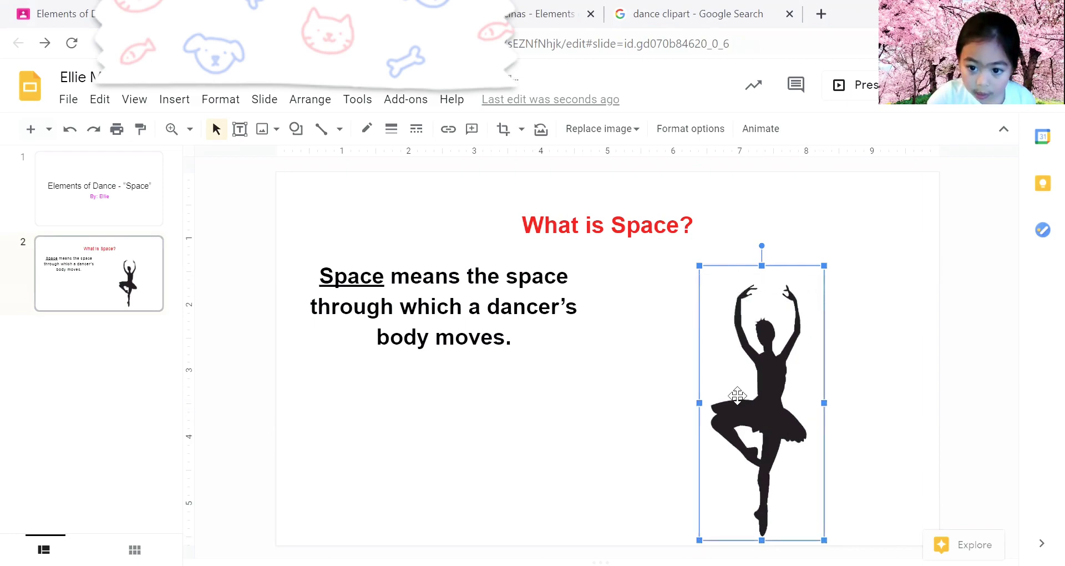
left_click_drag(746, 387, 794, 371)
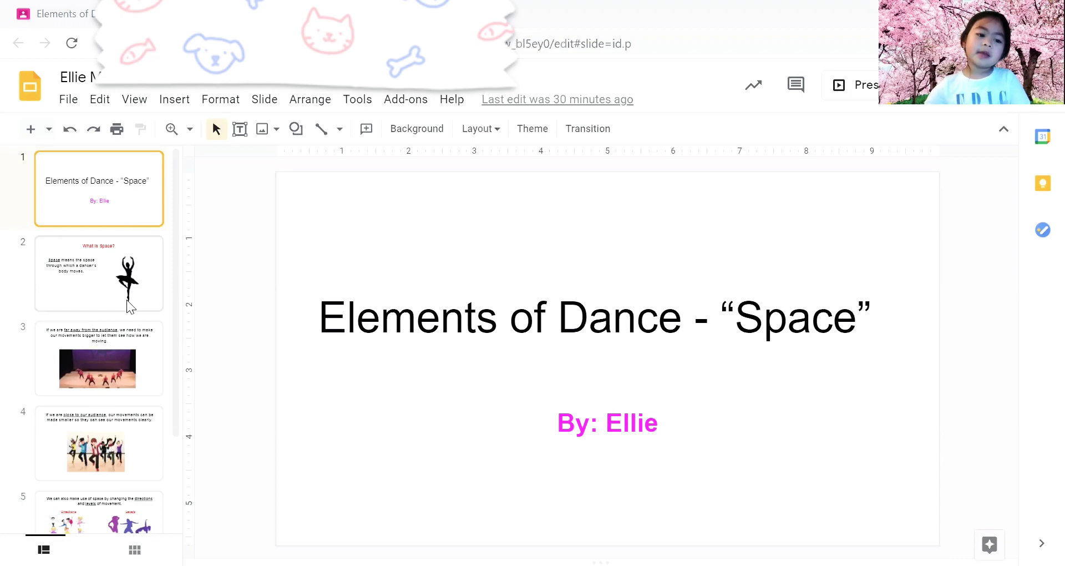
Review slides 2 to 6 of the completed "Space" presentation one after another.
left_click(100, 303)
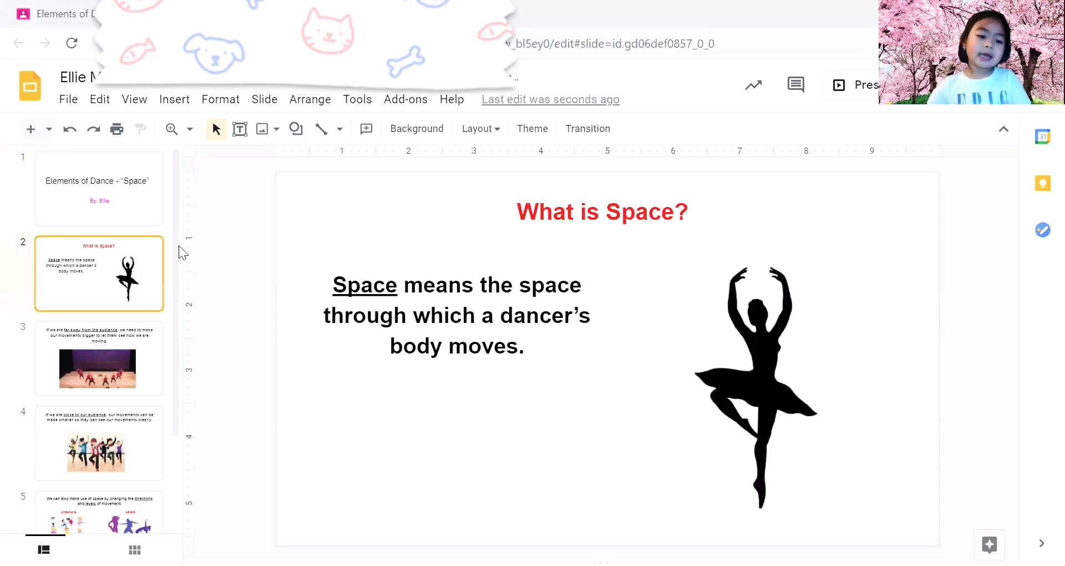
left_click(98, 392)
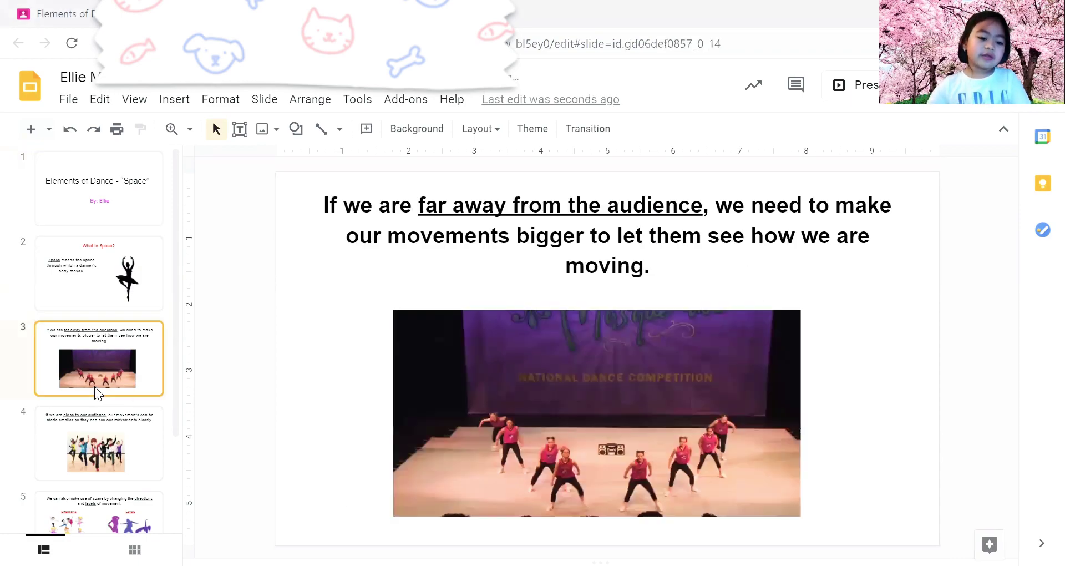
left_click(97, 466)
scroll(97, 466, "down", 2)
left_click(101, 408)
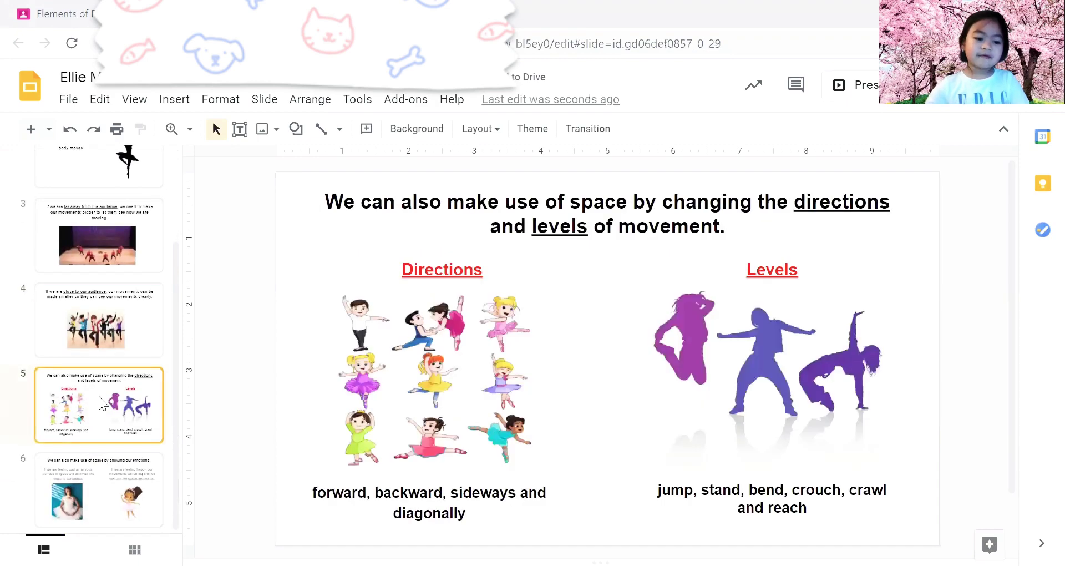
left_click(92, 494)
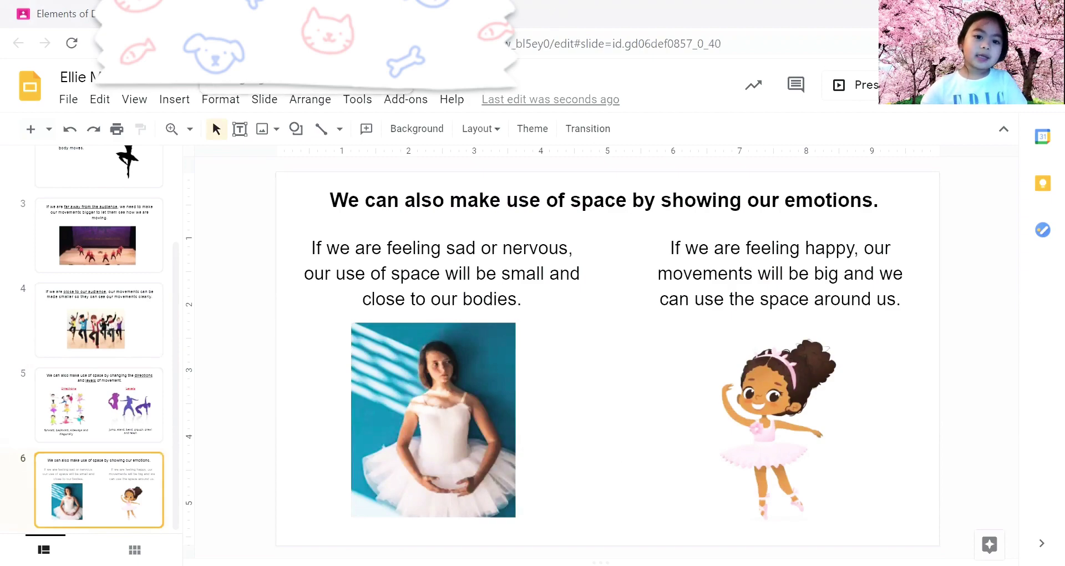
Close the presentation and turn in the work for the "Elements of Dance "SPACE"" assignment in Google Classroom, confirming the submission.
key("ctrl+w")
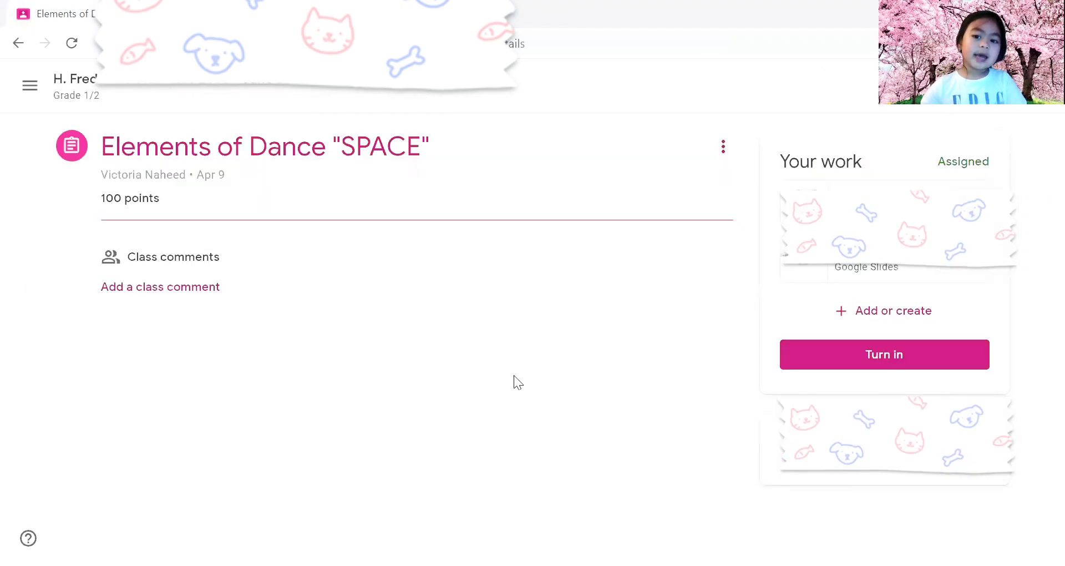
left_click(910, 363)
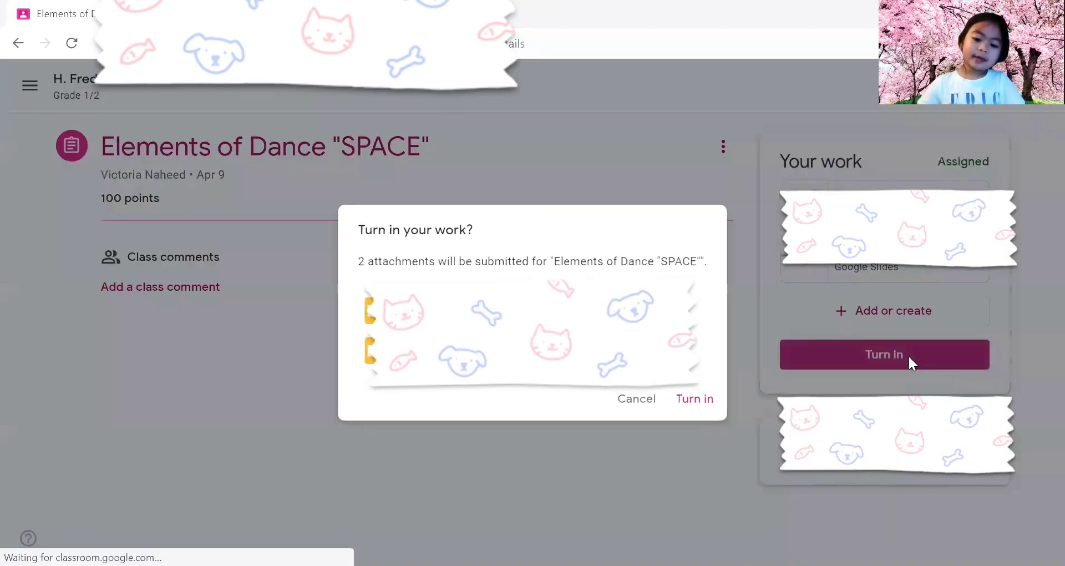
left_click(686, 408)
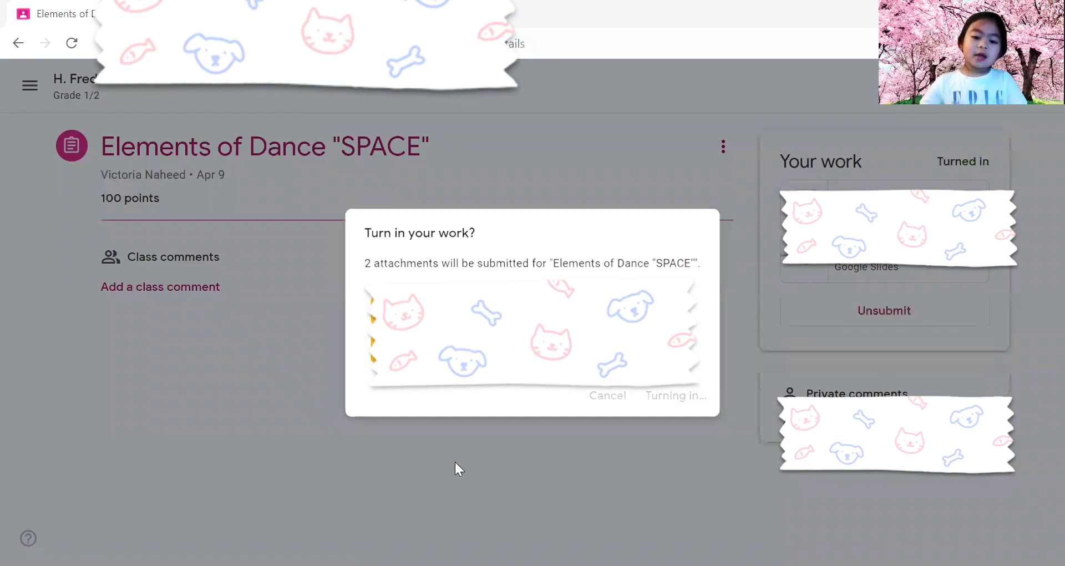